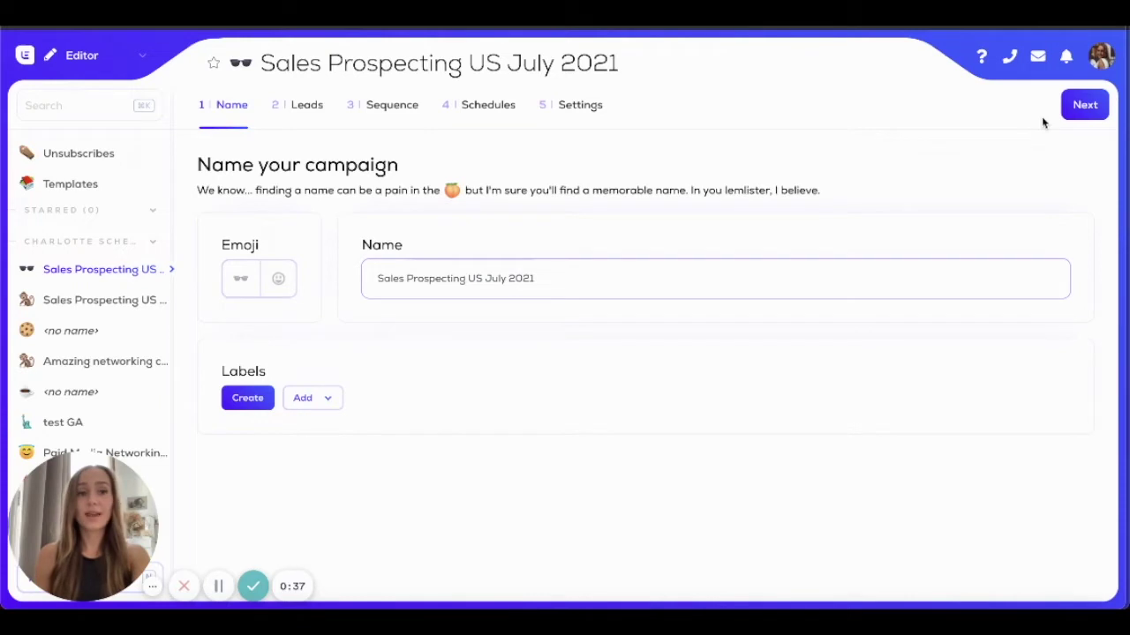
Step: Advance 'Sales Prospecting US July 2021' to its Leads step
click(1083, 106)
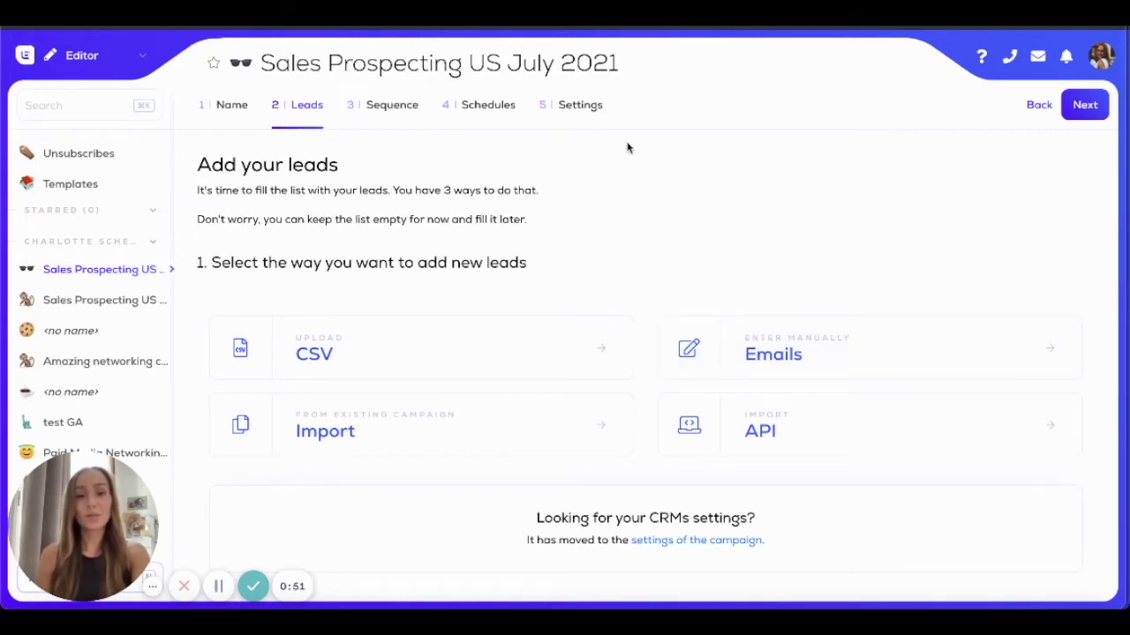
click(584, 107)
scroll(717, 415, down, 10)
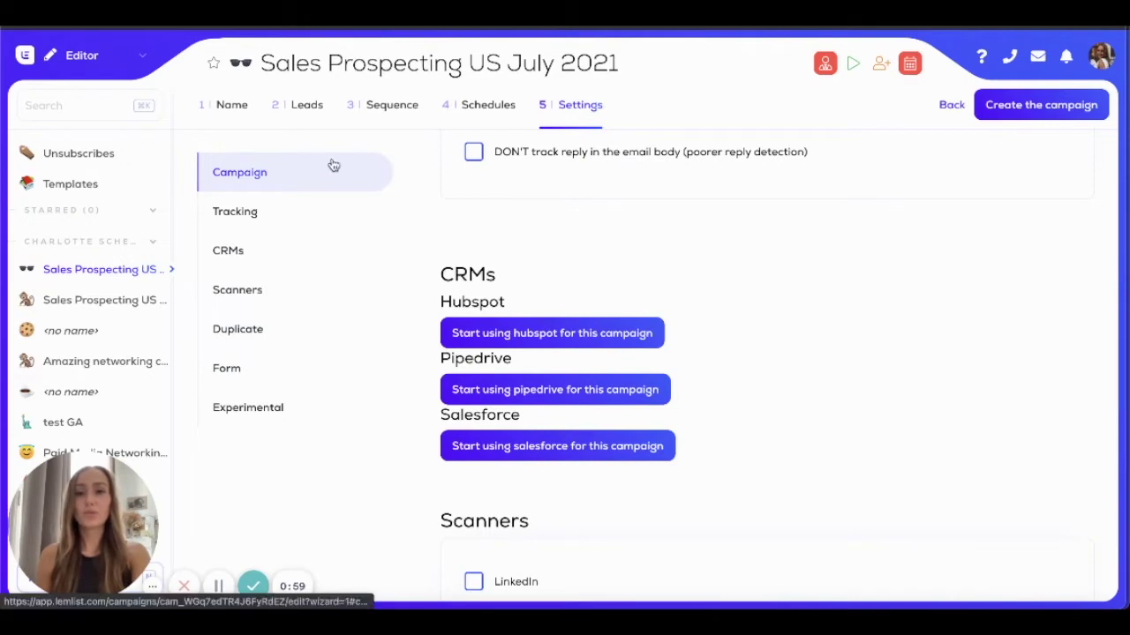
click(301, 120)
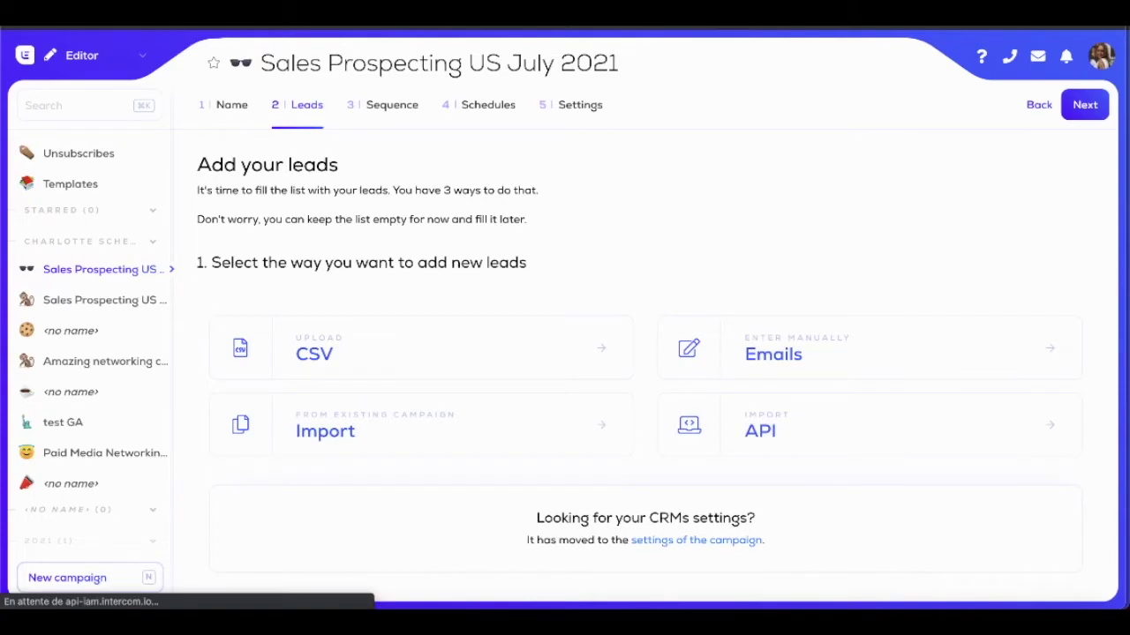
Step: Upload the leads CSV file through the CSV import option
click(330, 359)
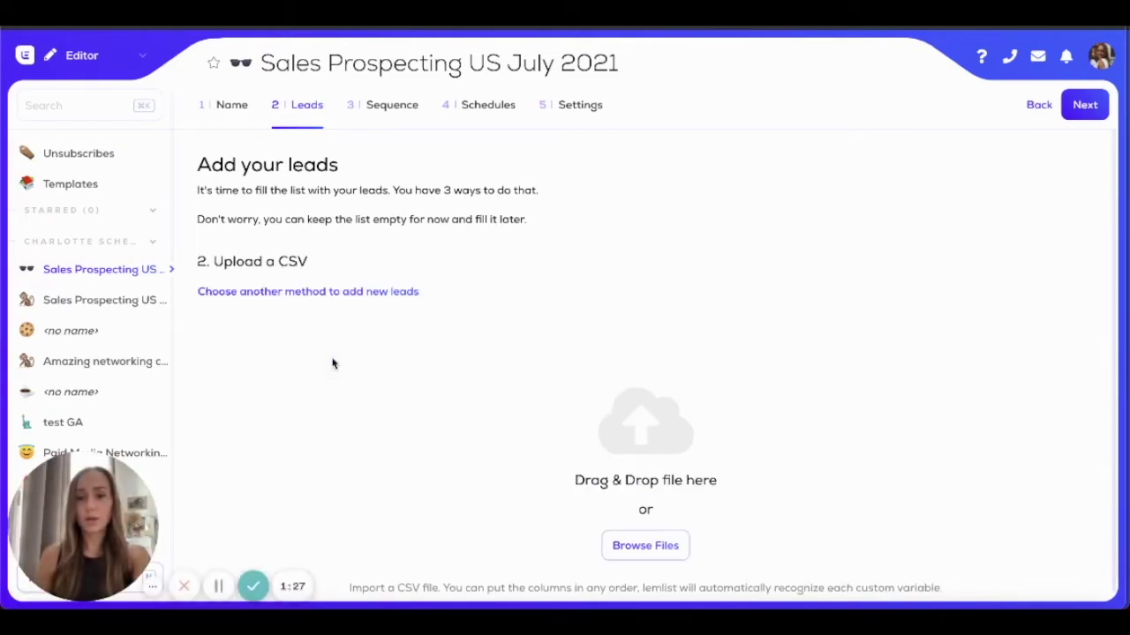
click(646, 545)
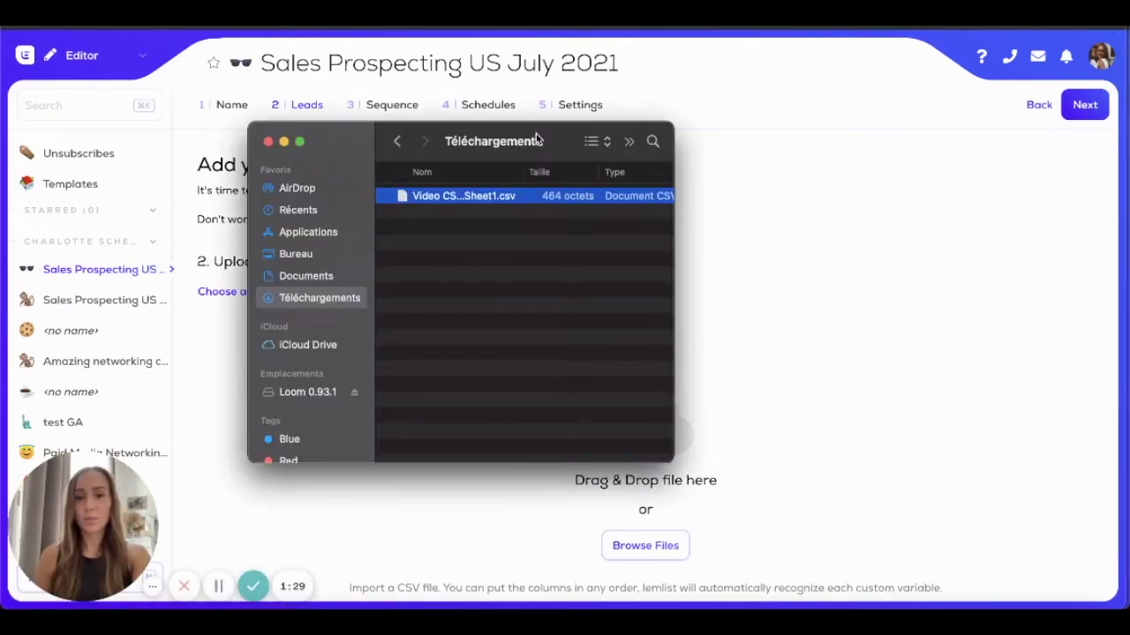
drag(448, 201, 752, 421)
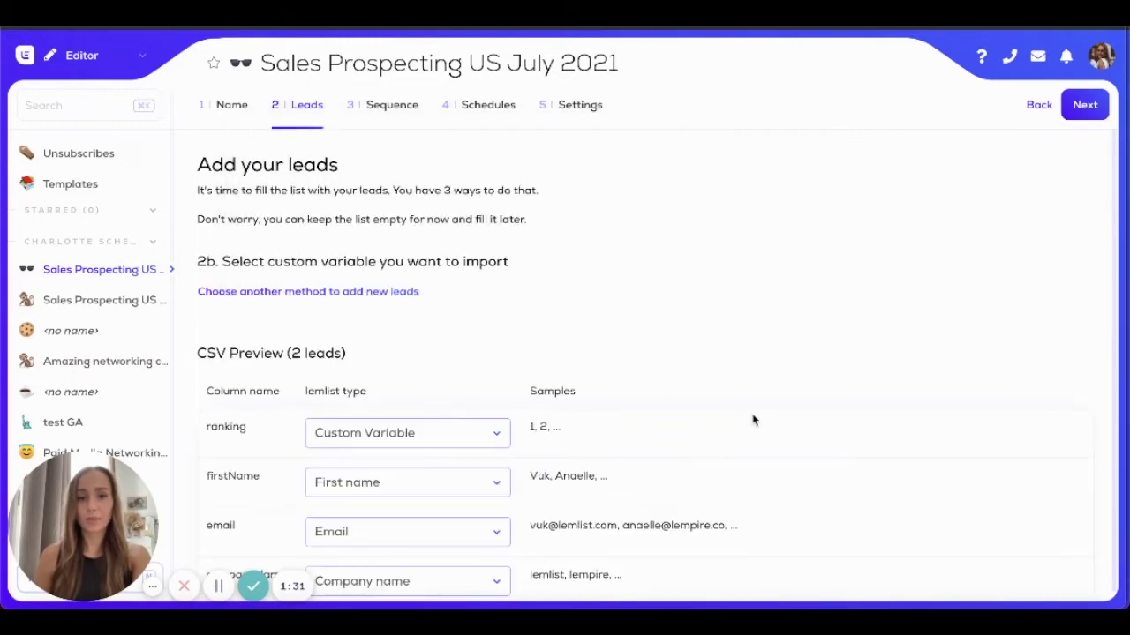
scroll(753, 420, down, 3)
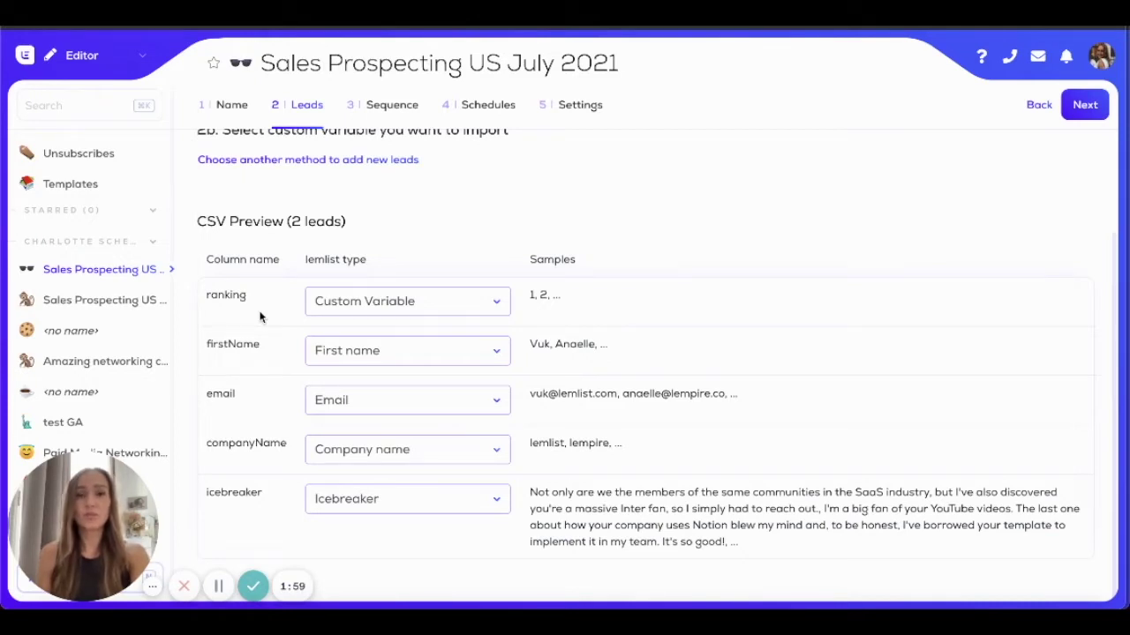
Step: Set the ranking column to 'Don't import this column' and continue to the import summary
click(340, 315)
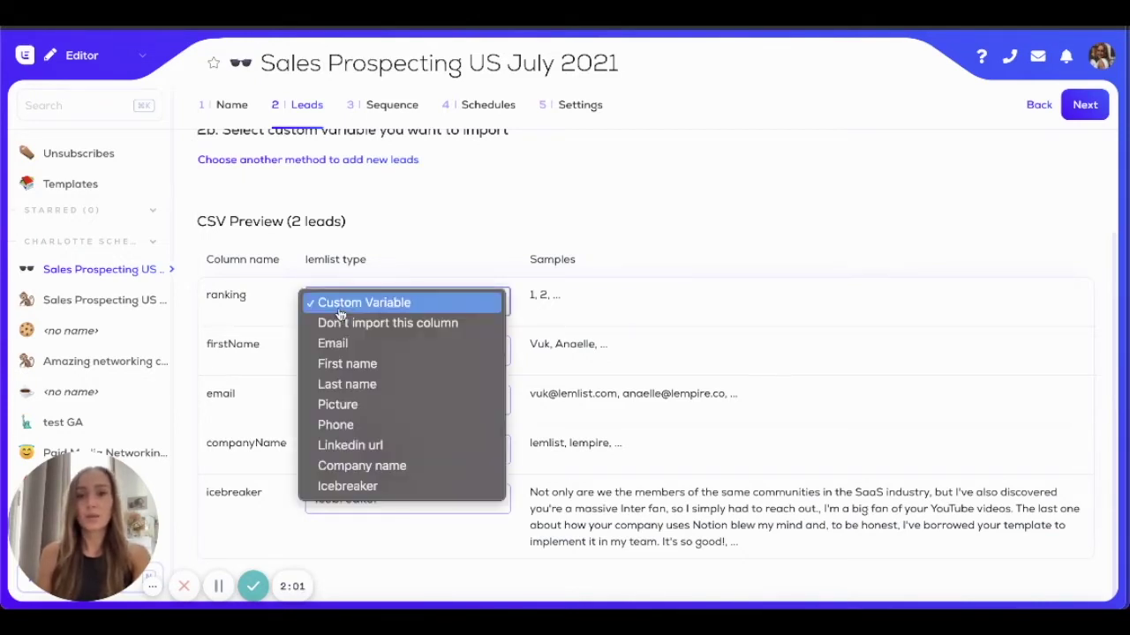
click(480, 333)
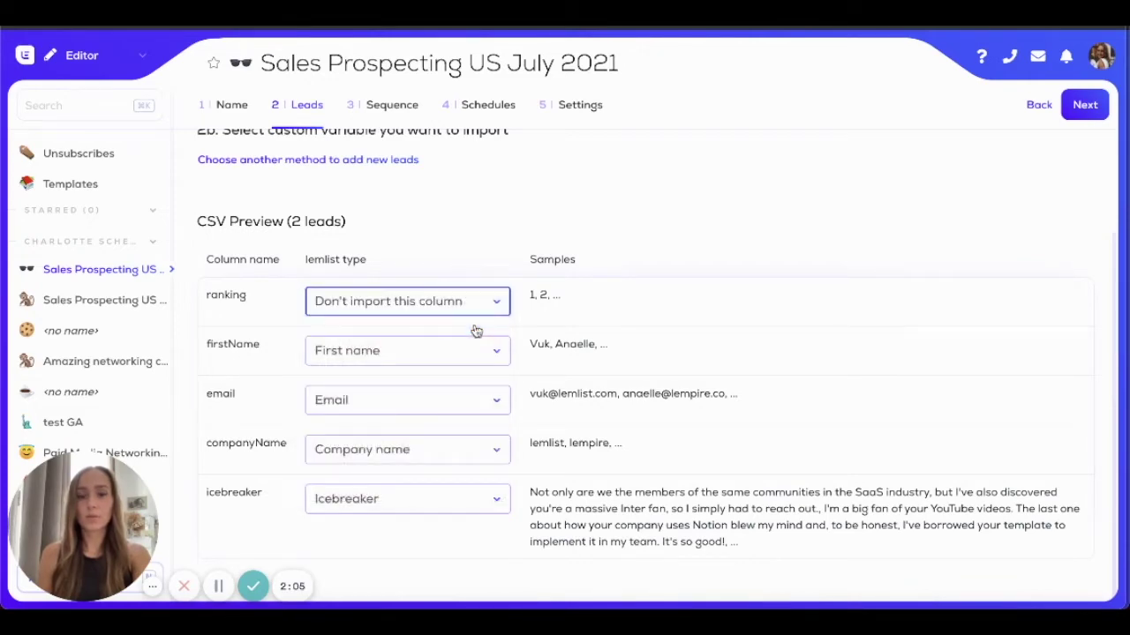
click(1082, 111)
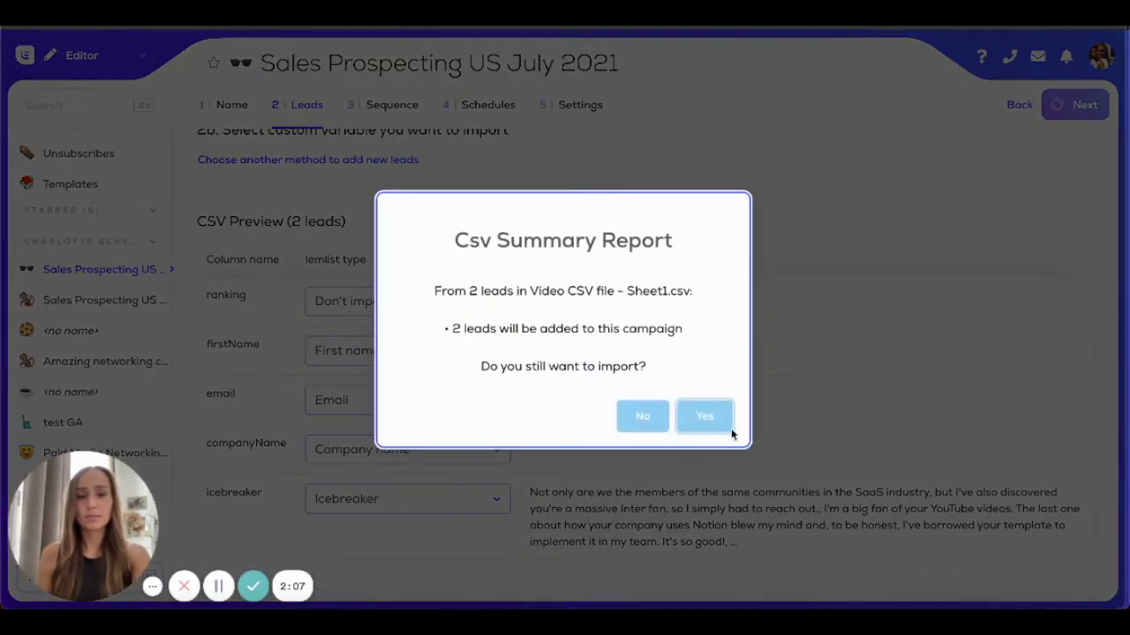
Step: Import the 2 leads, then make Step 1's greeting read 'Hey {{firstName}},'
click(729, 431)
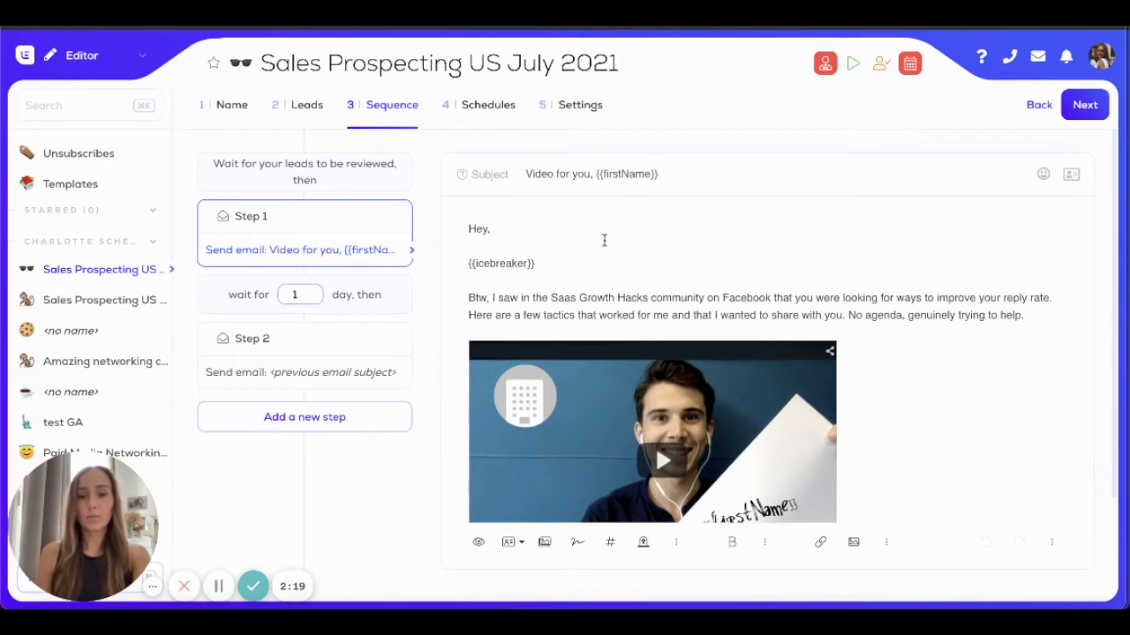
click(490, 230)
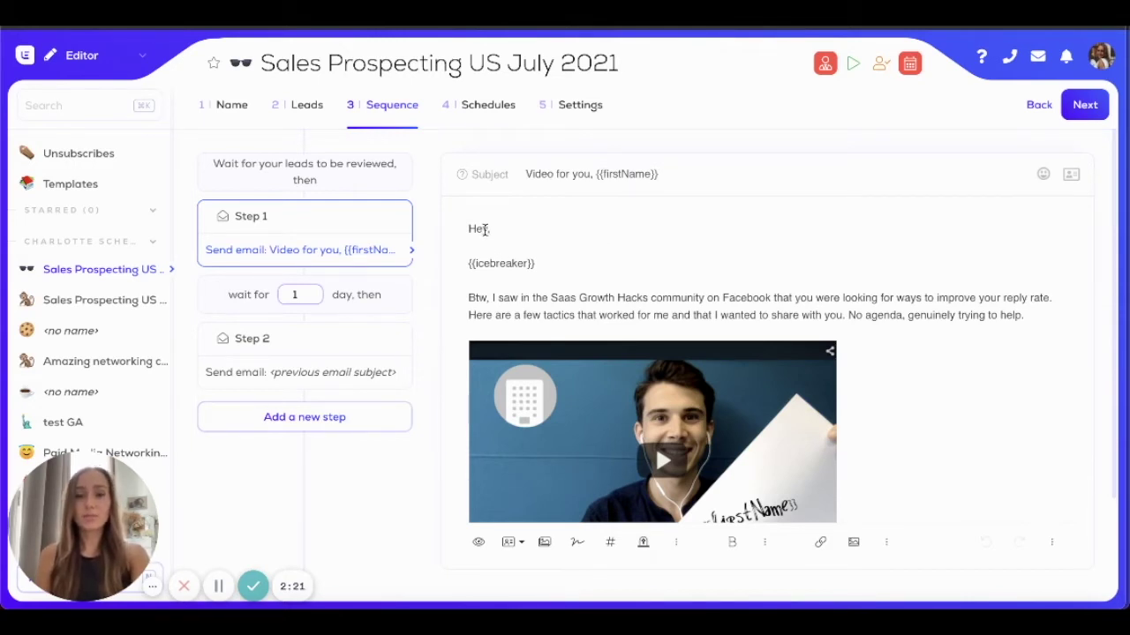
key(Left)
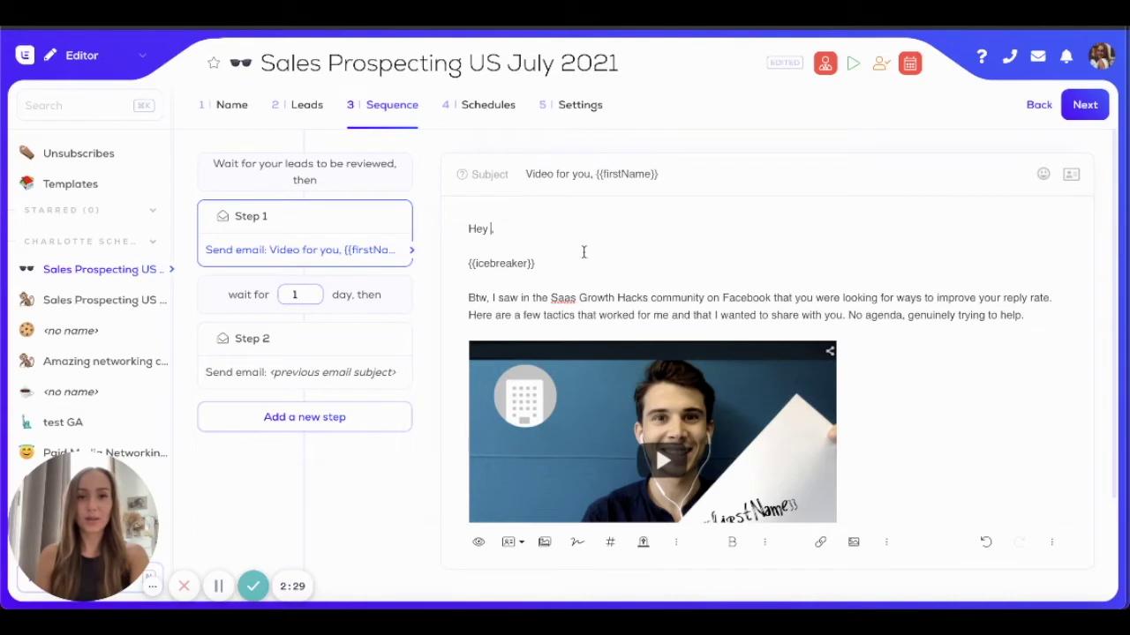
click(510, 547)
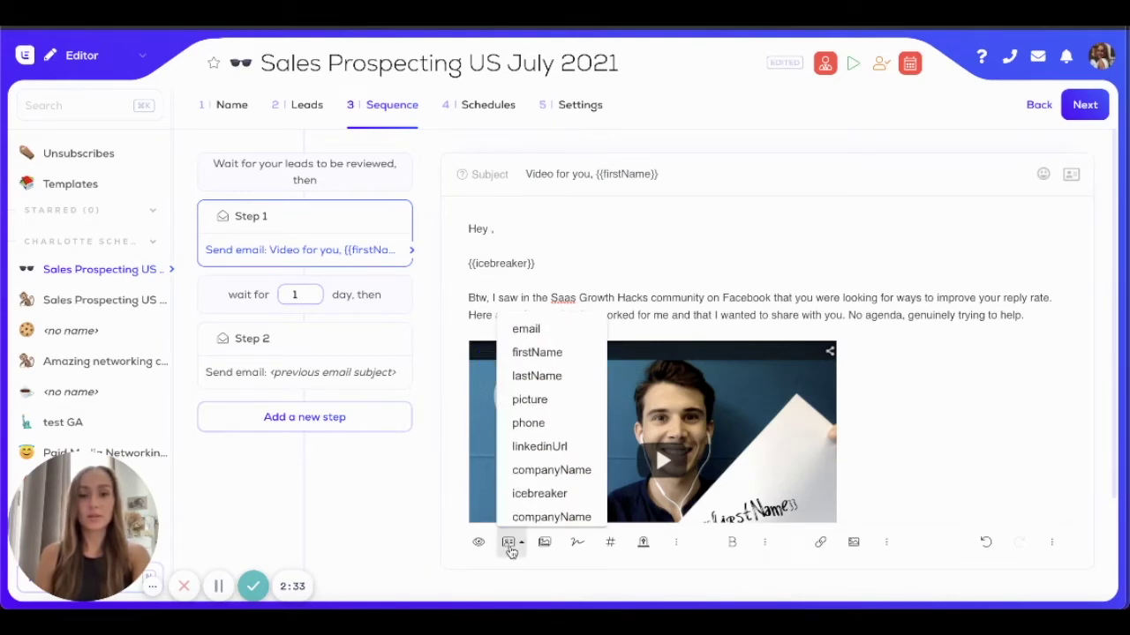
click(562, 353)
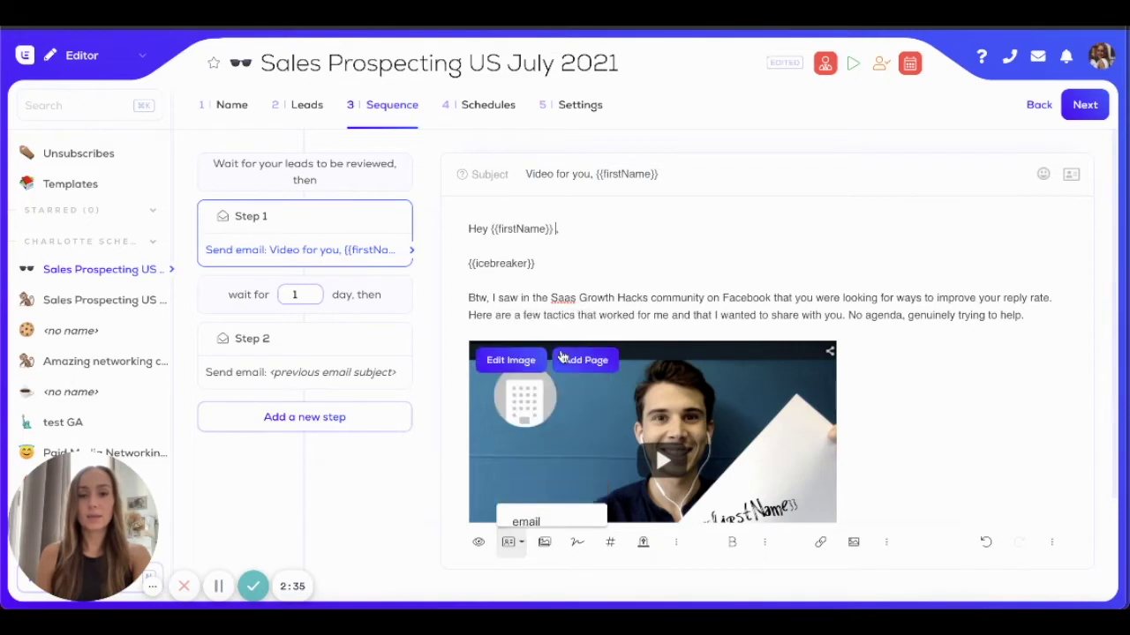
text(,)
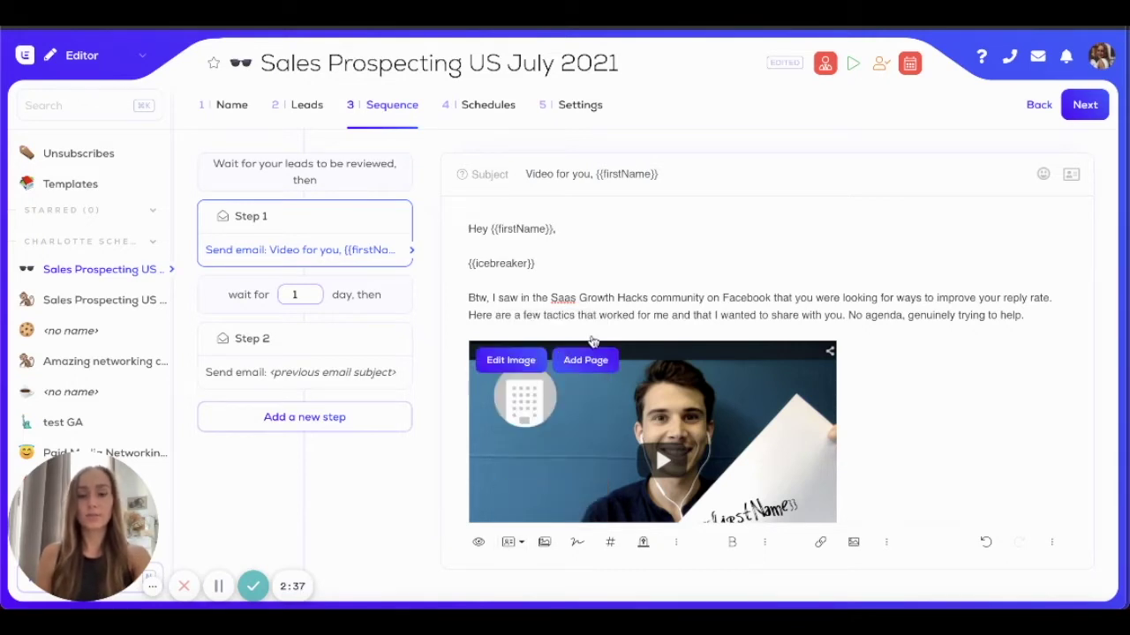
scroll(865, 432, down, 3)
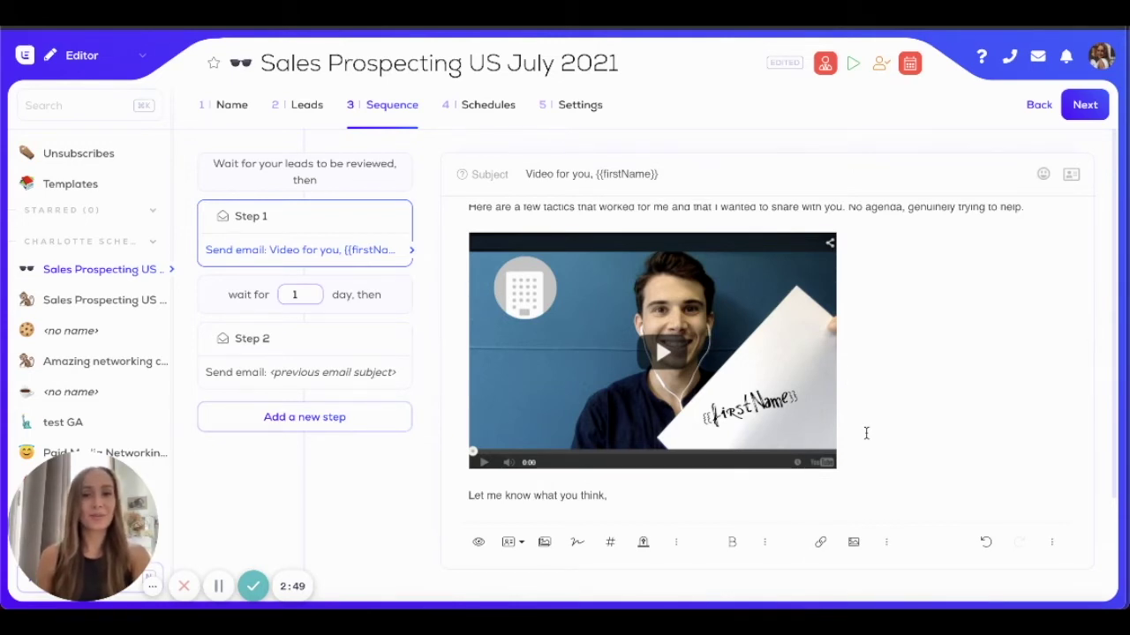
Step: Add {{signature}} and an unsubscribe link below 'Let me know what you think' in Step 1
scroll(865, 358, down, 1)
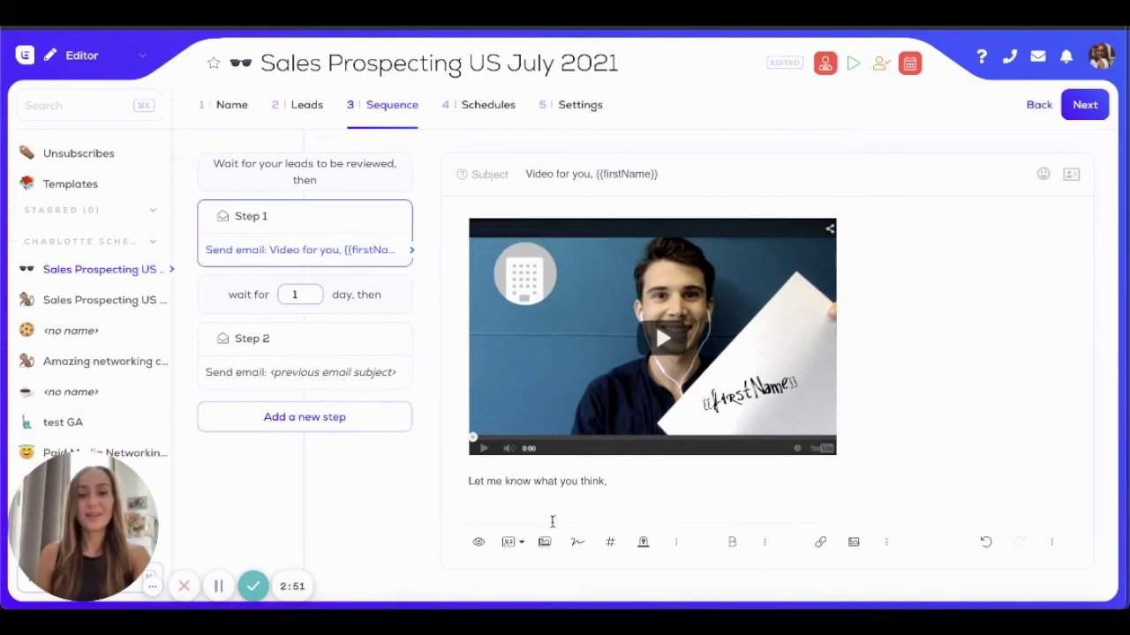
click(508, 509)
key(Return)
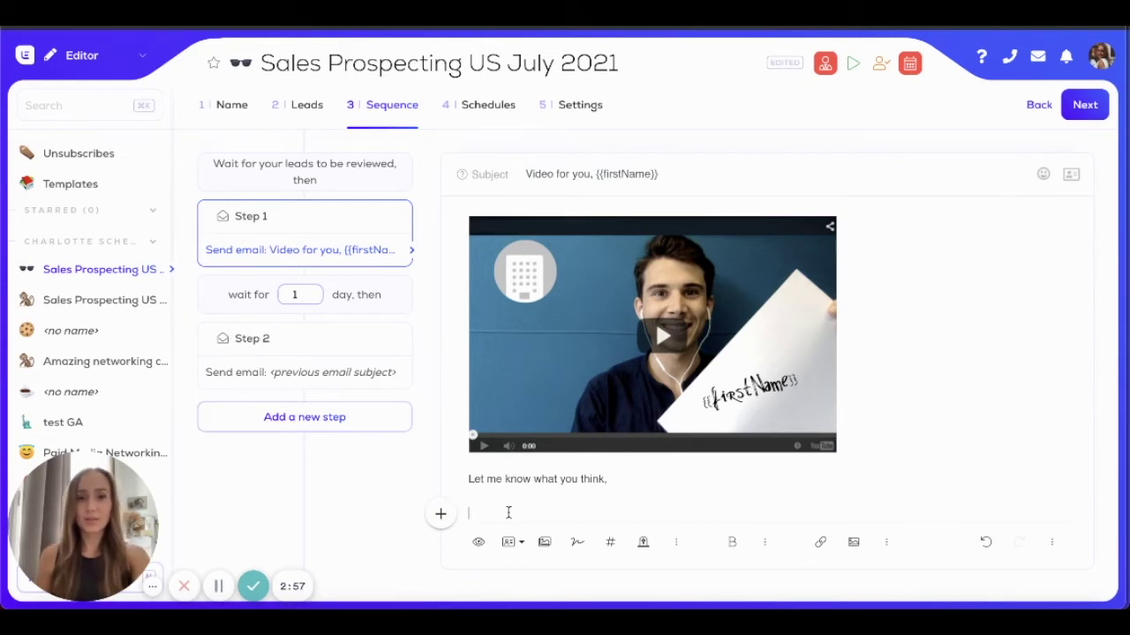
click(578, 545)
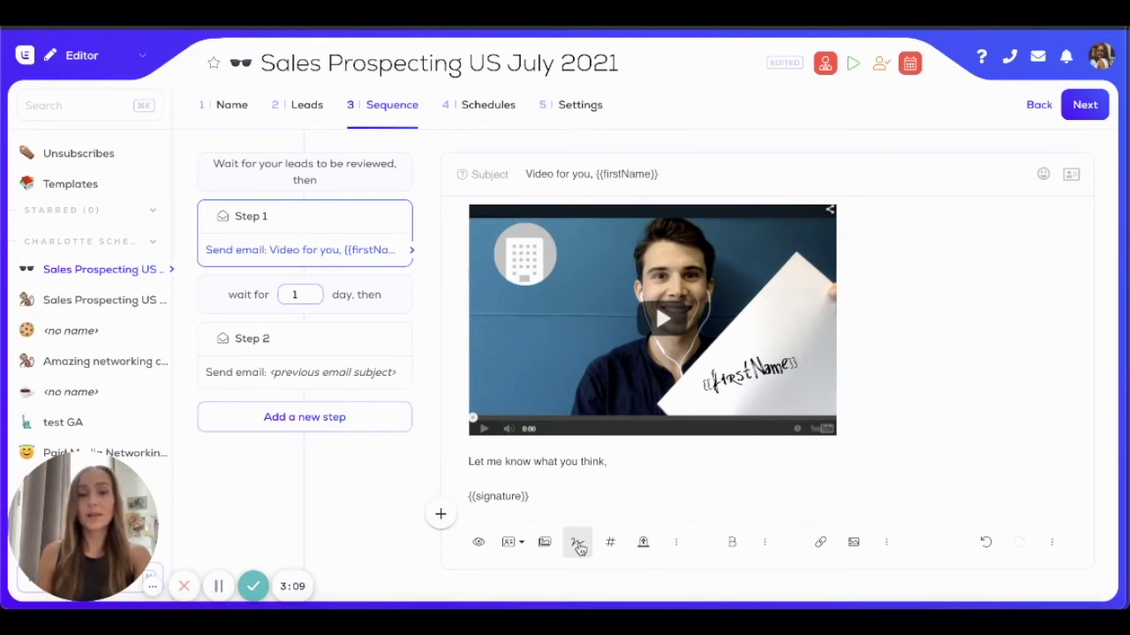
click(644, 545)
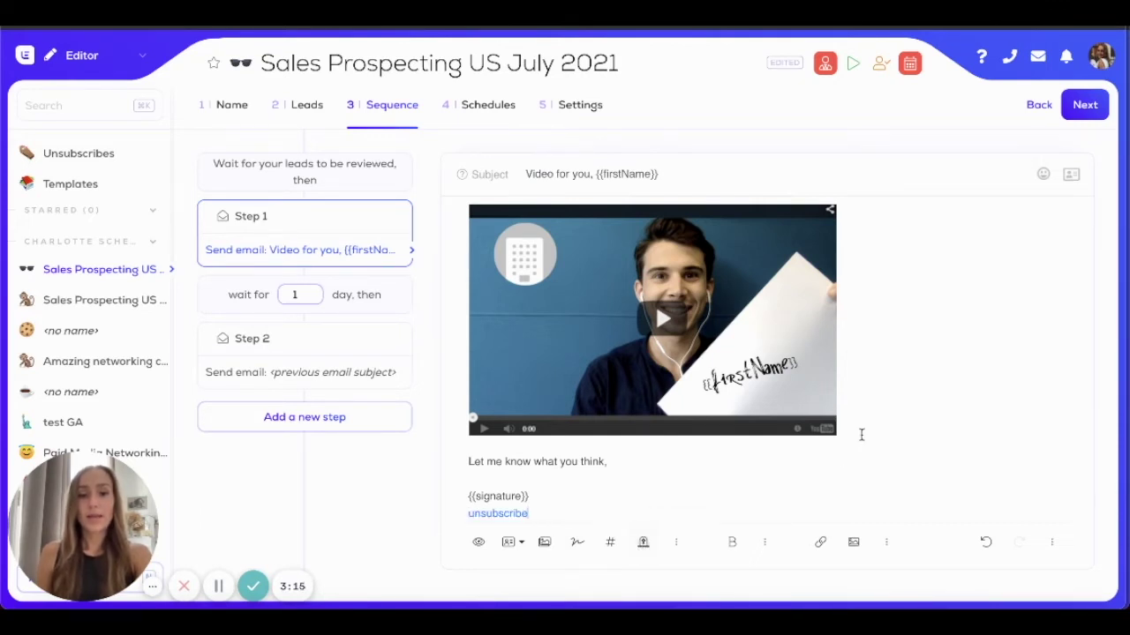
scroll(861, 435, up, 5)
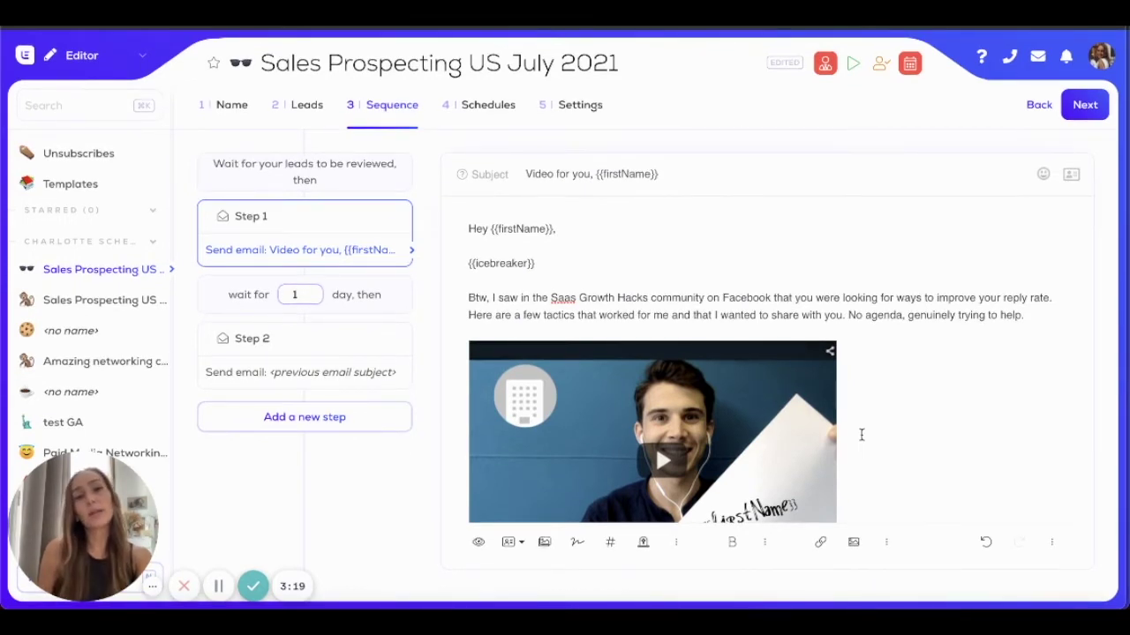
Step: Preview the Step 1 email as a lead, send a test copy to your address, and close
click(478, 542)
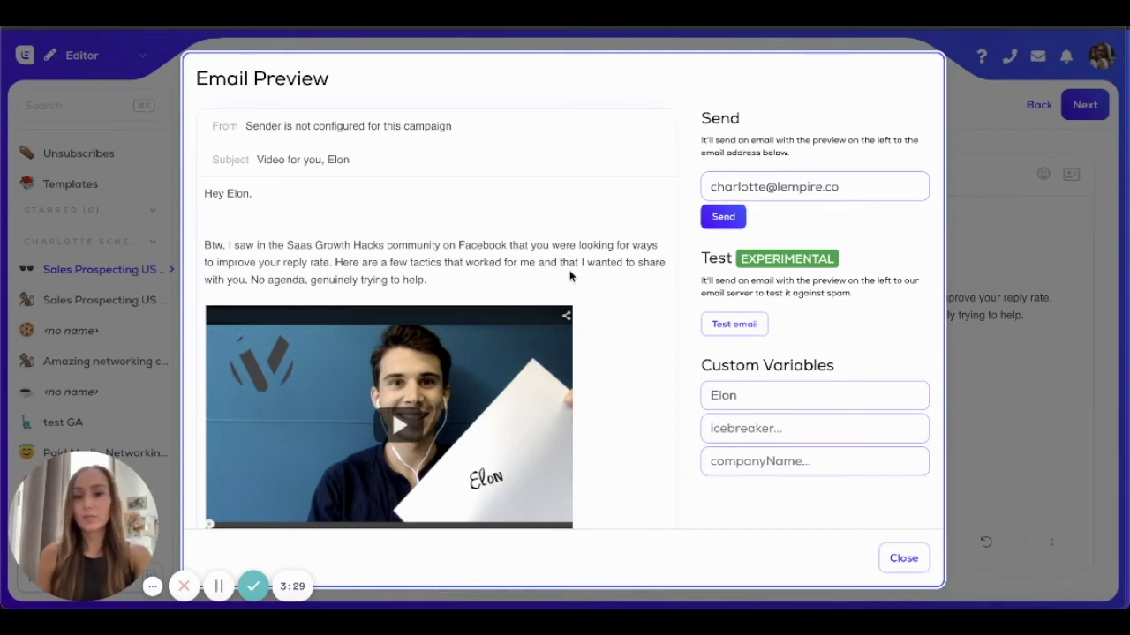
scroll(569, 276, down, 3)
scroll(587, 395, up, 3)
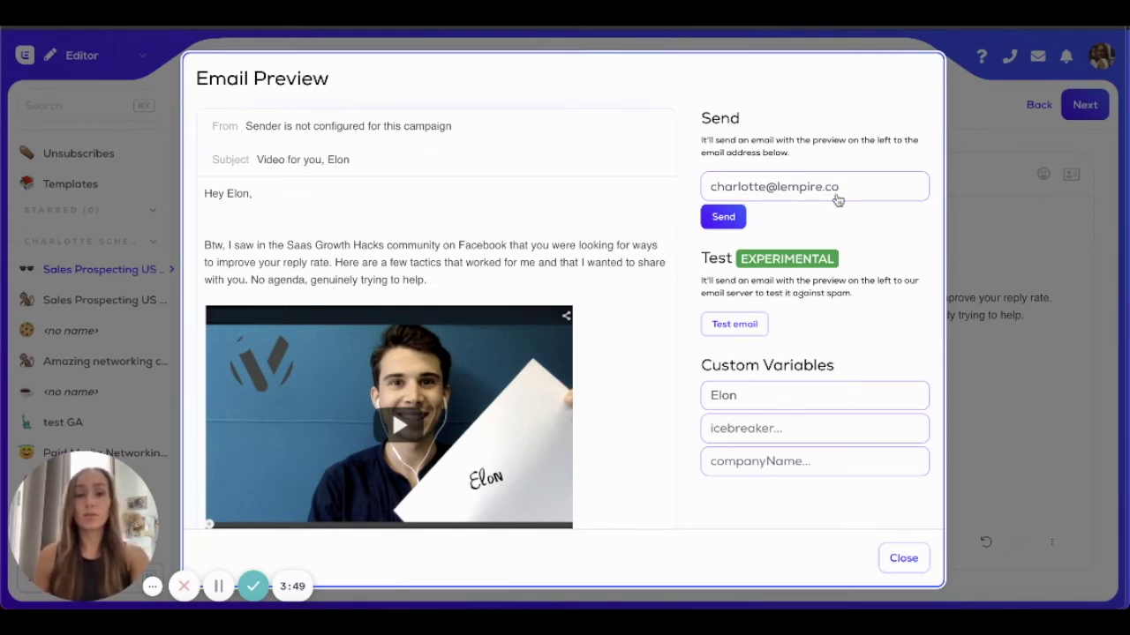
click(722, 221)
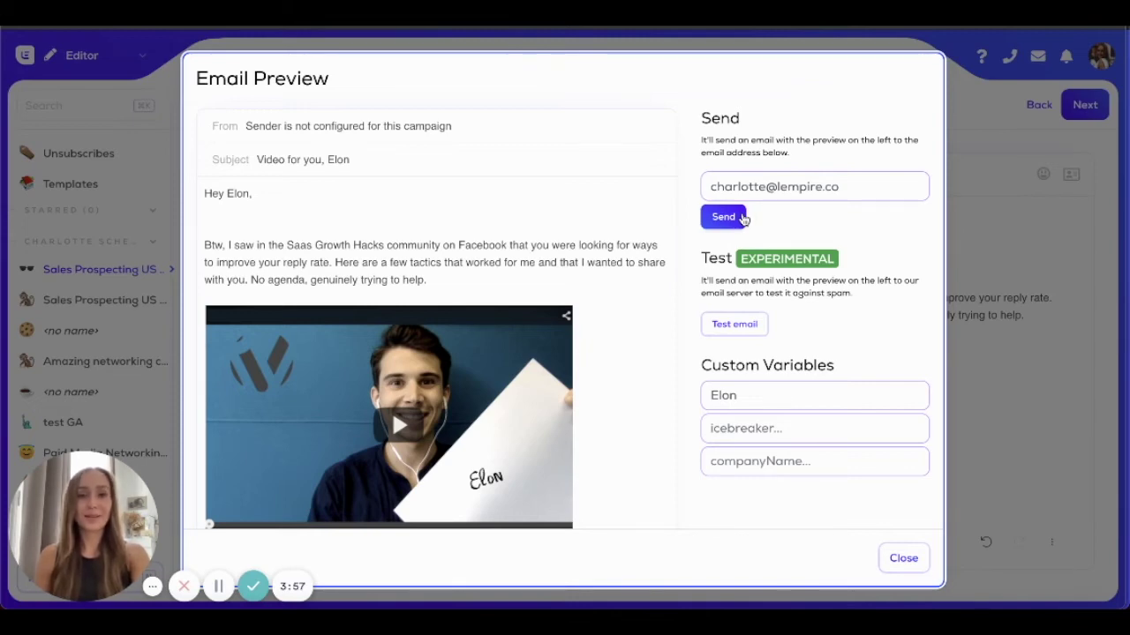
click(900, 559)
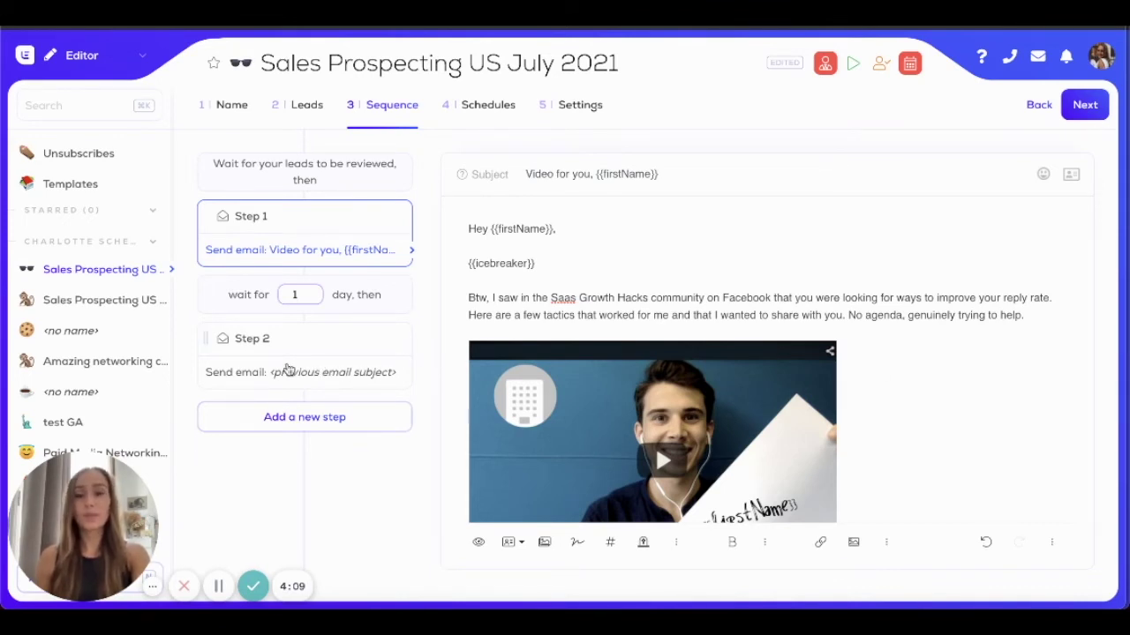
Step: Set the wait before Step 2 to 3 days and open the Step 2 follow-up email
click(316, 292)
click(316, 292)
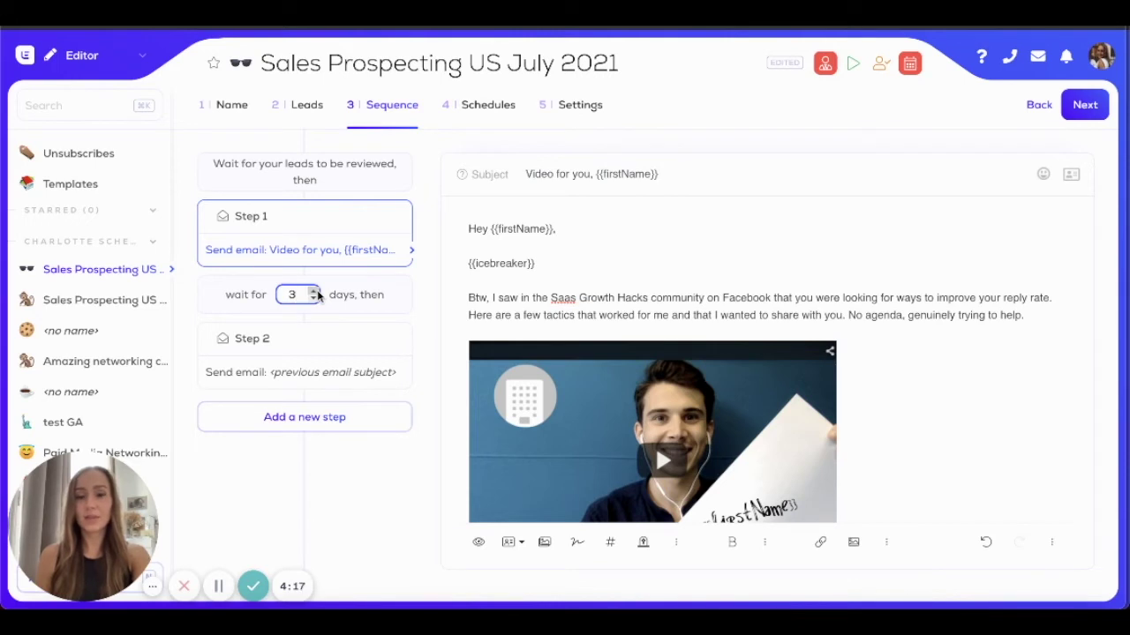
click(300, 366)
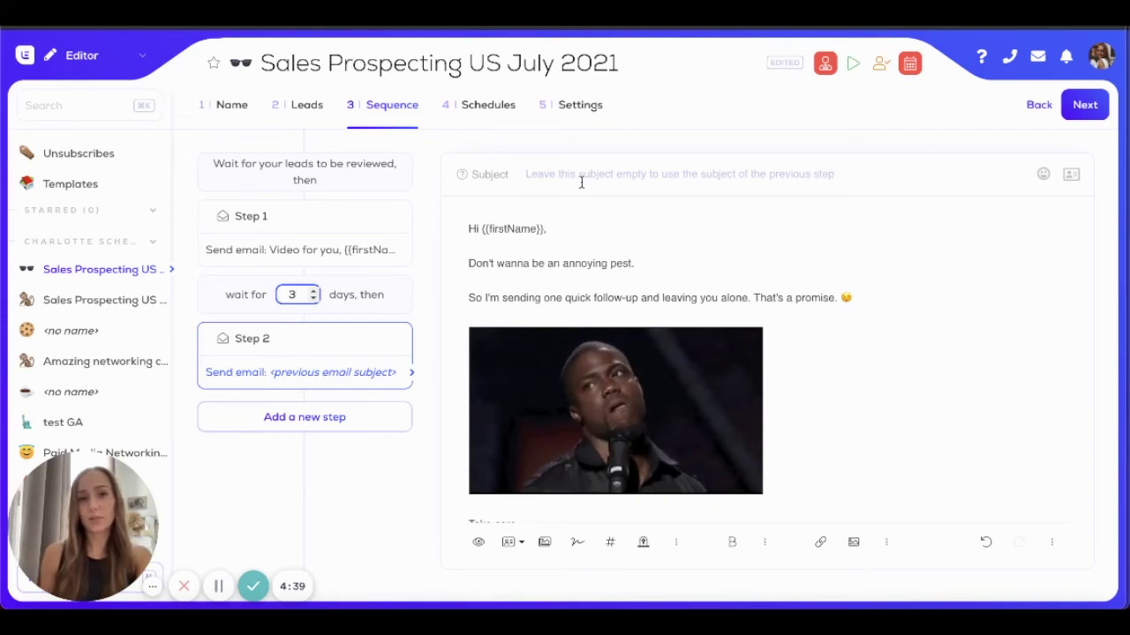
Step: Apply the New York Office Hours schedule, reaching a new lead every 15 minutes
click(1091, 107)
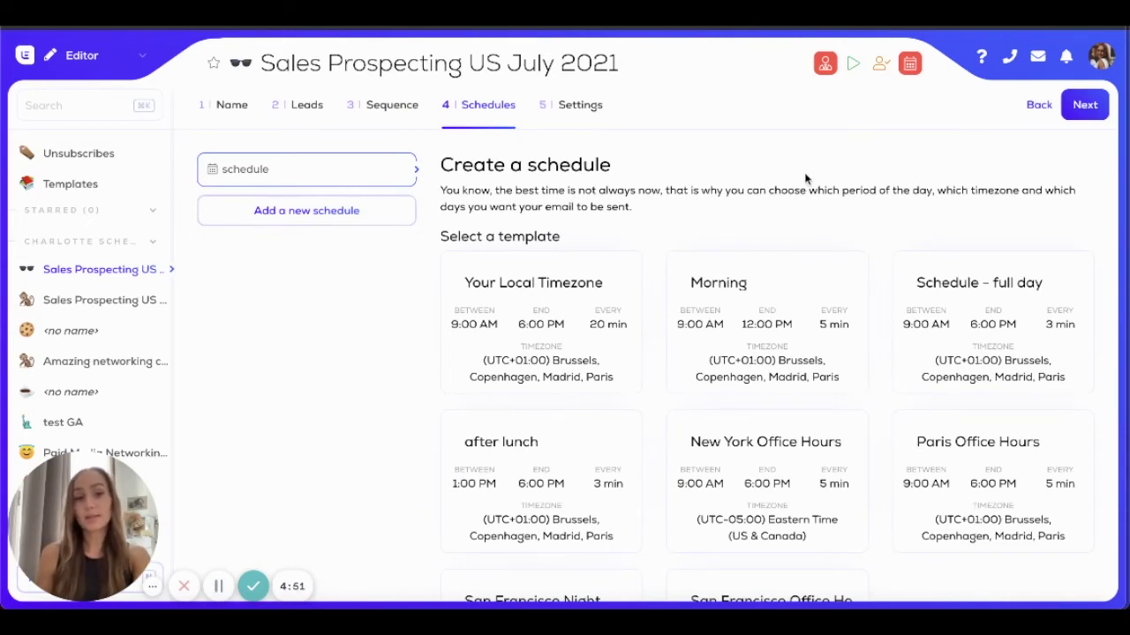
click(777, 487)
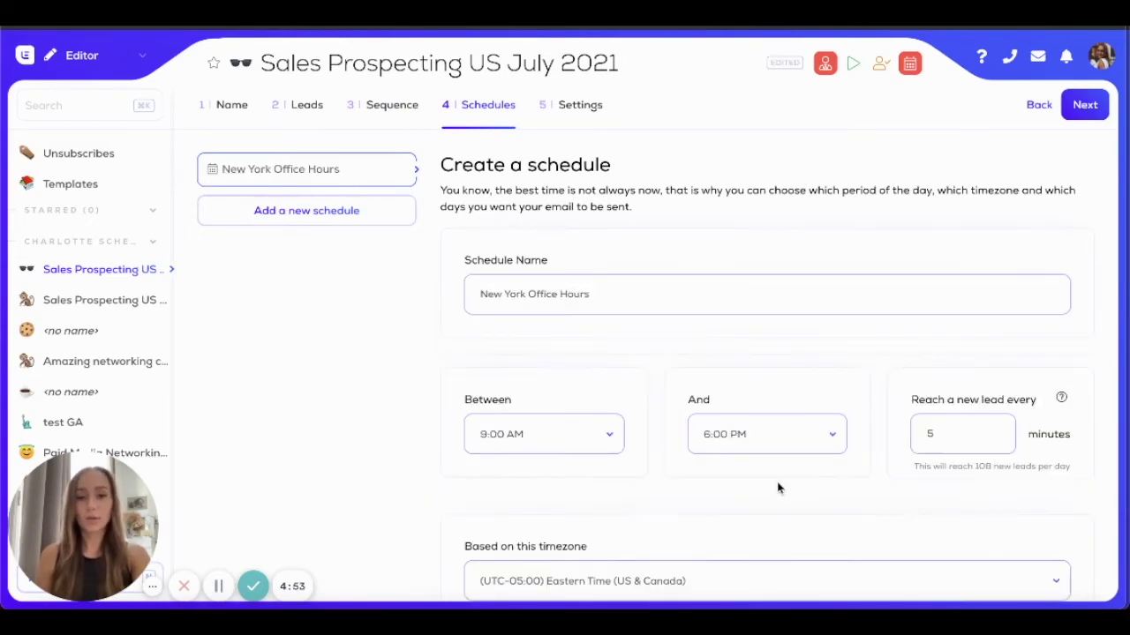
scroll(589, 500, down, 2)
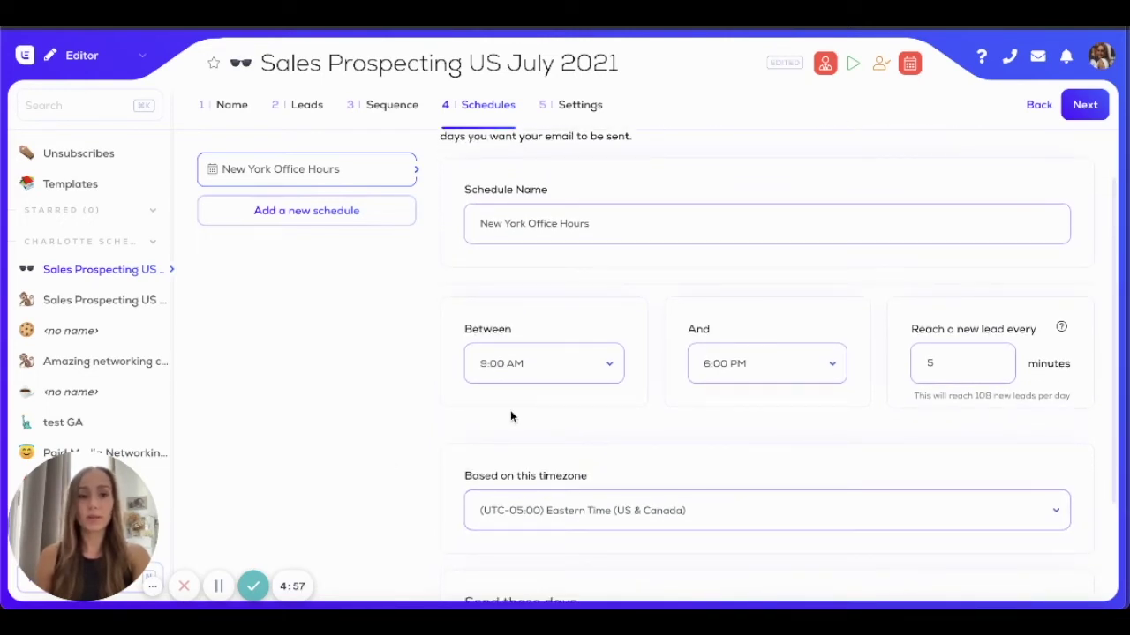
click(931, 372)
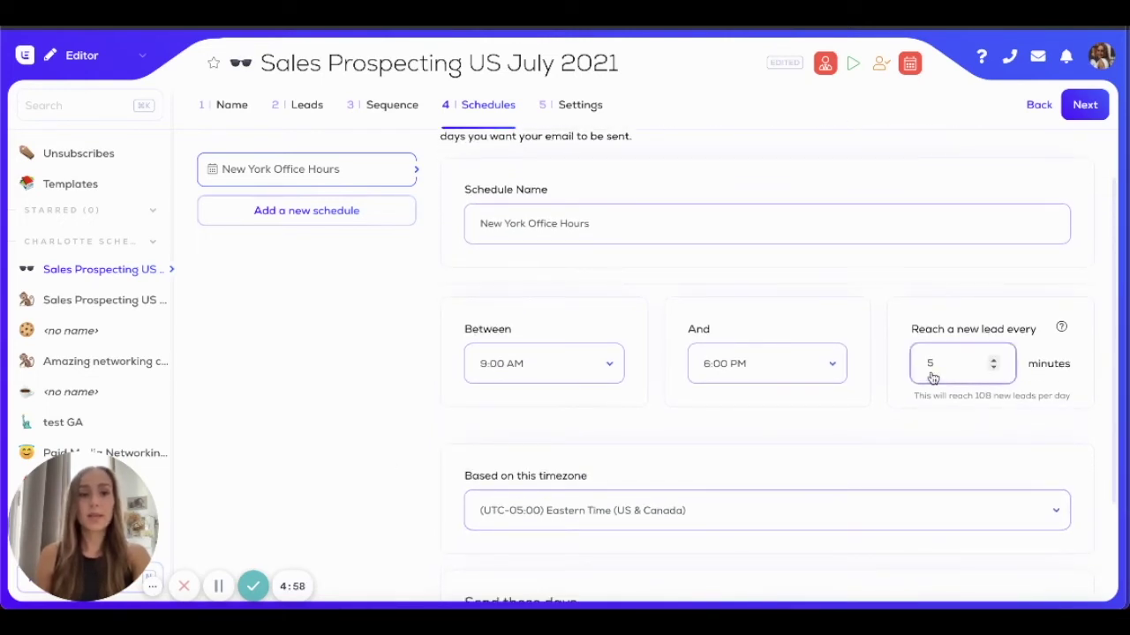
text(1)
click(974, 430)
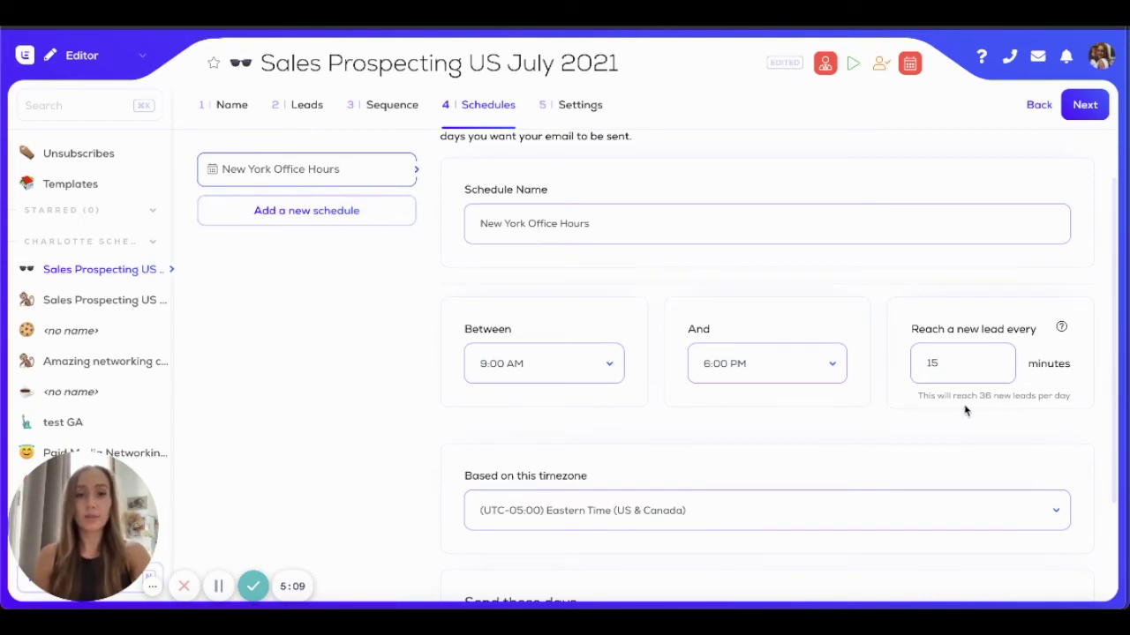
scroll(749, 456, down, 2)
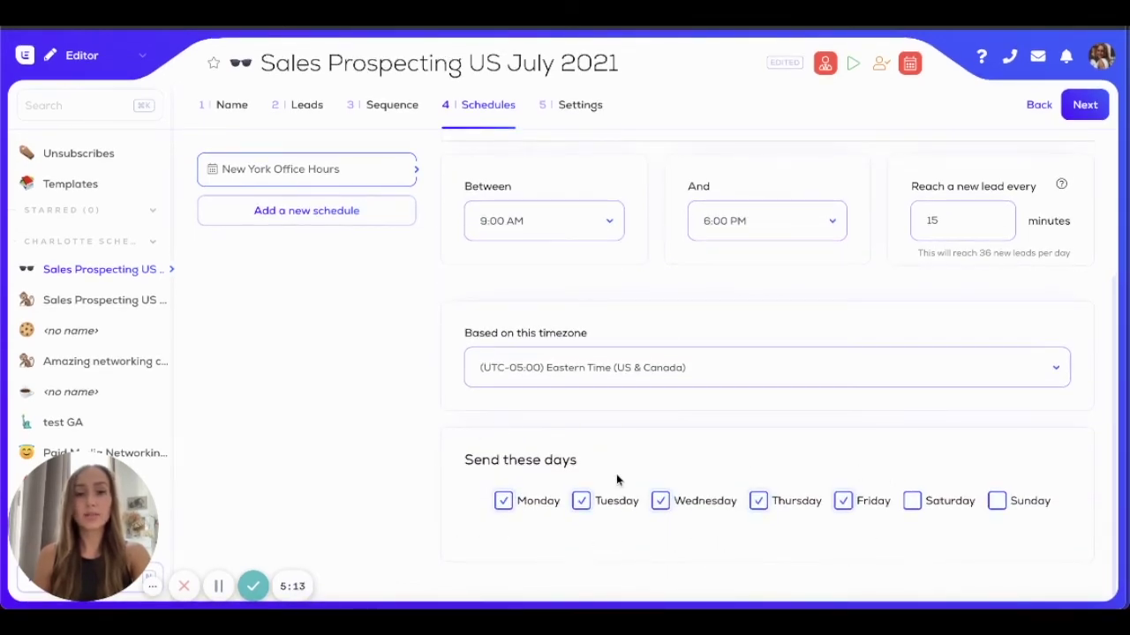
scroll(616, 479, up, 3)
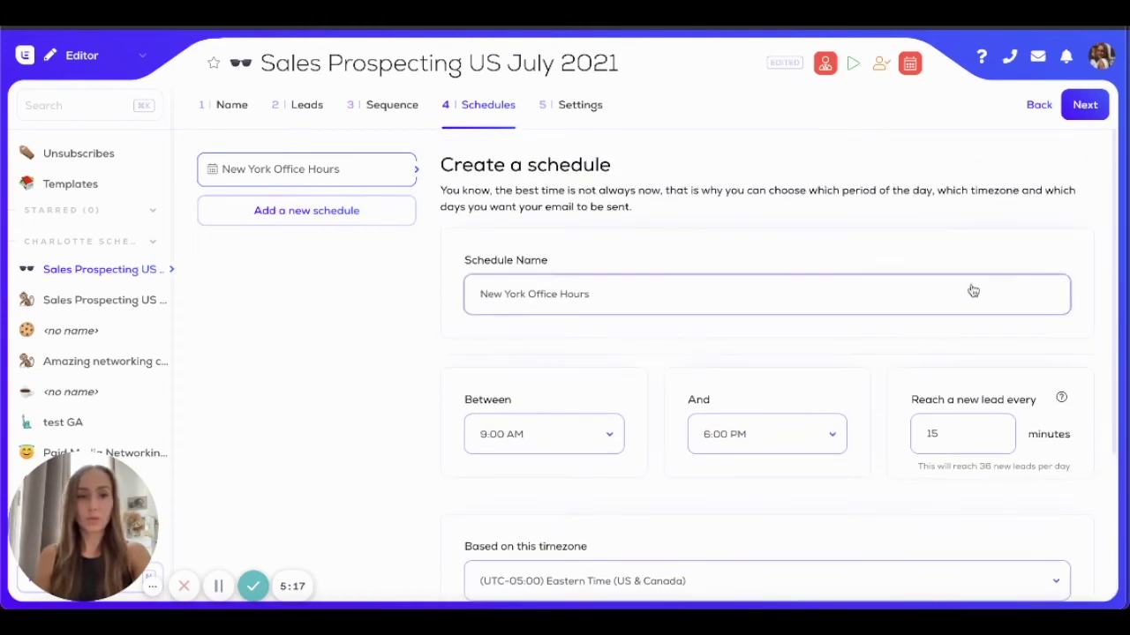
Step: On the Settings step, choose your own address as the sending email address
click(1078, 112)
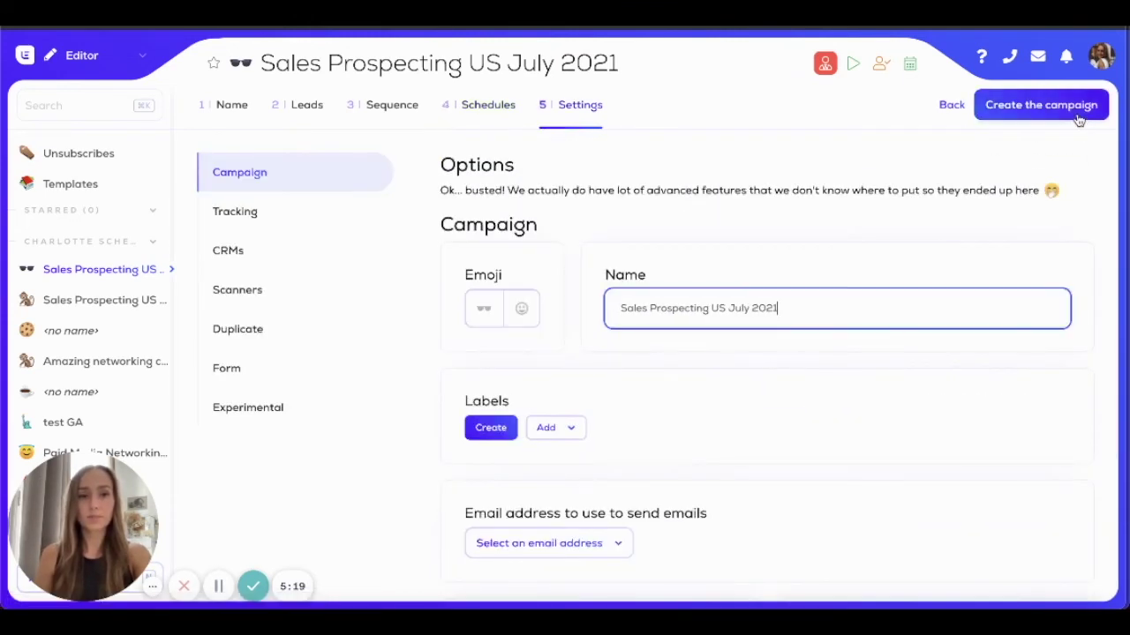
scroll(670, 463, down, 3)
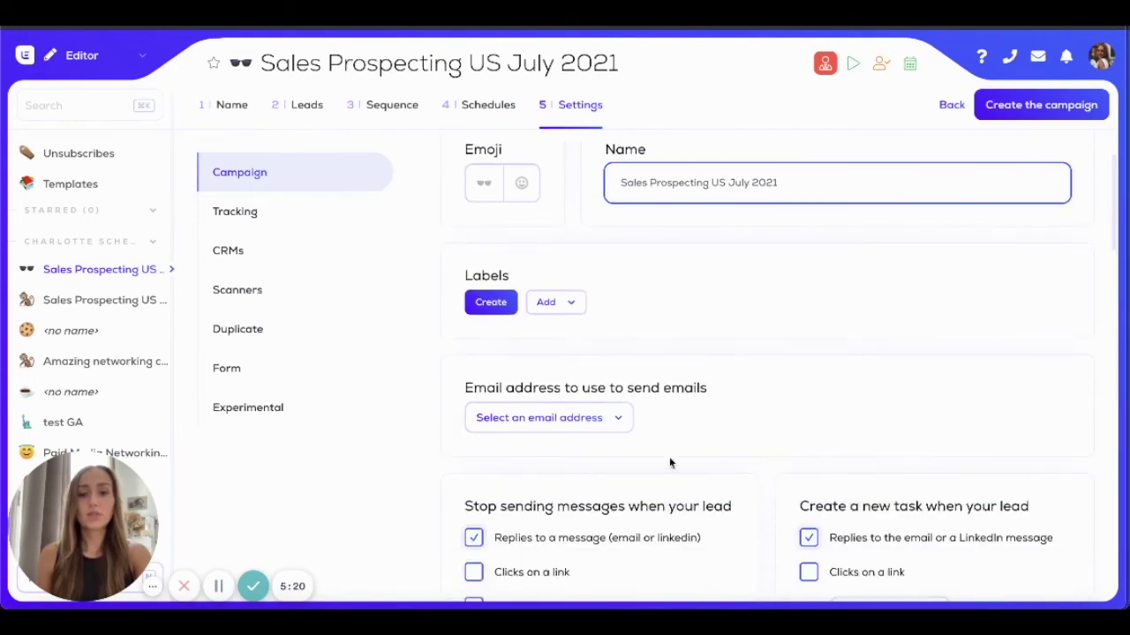
click(606, 420)
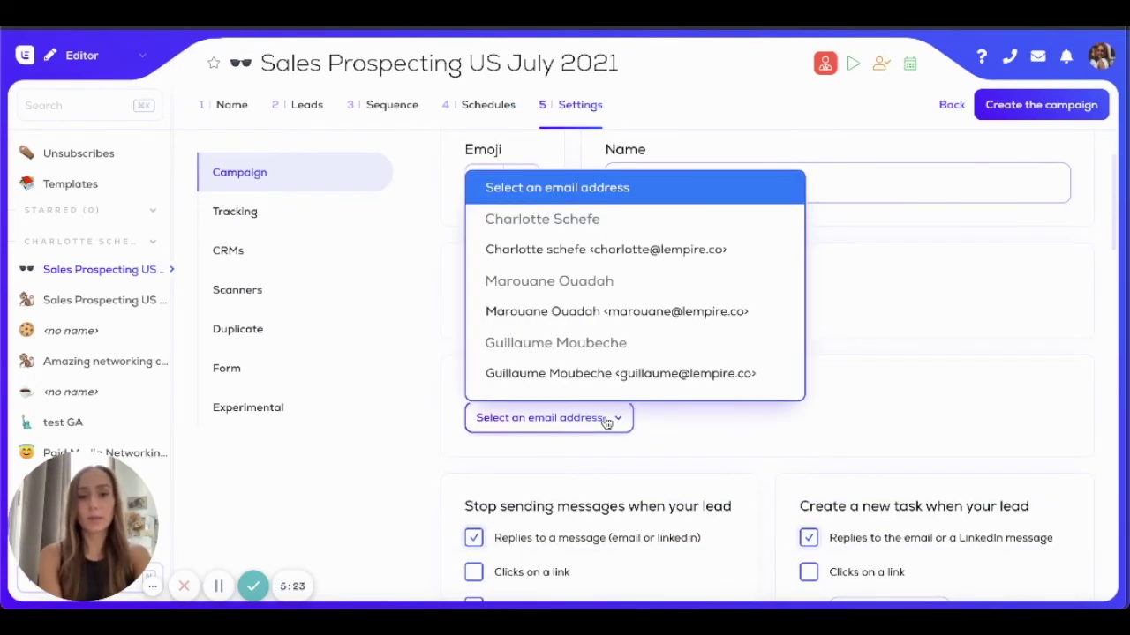
click(616, 256)
scroll(823, 364, down, 3)
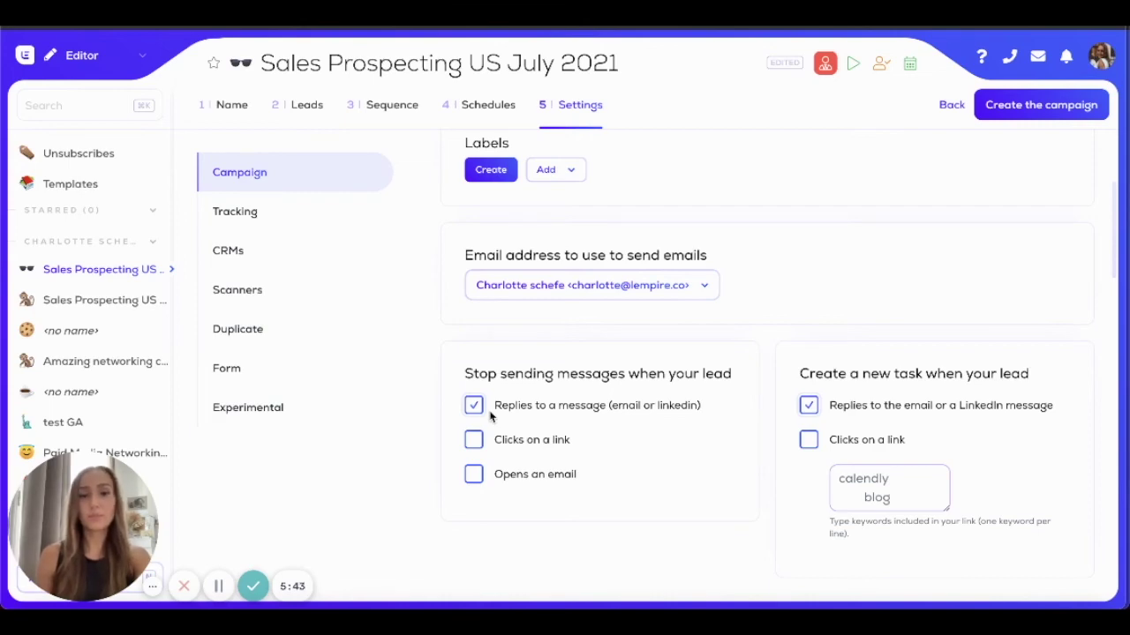
scroll(711, 342, up, 5)
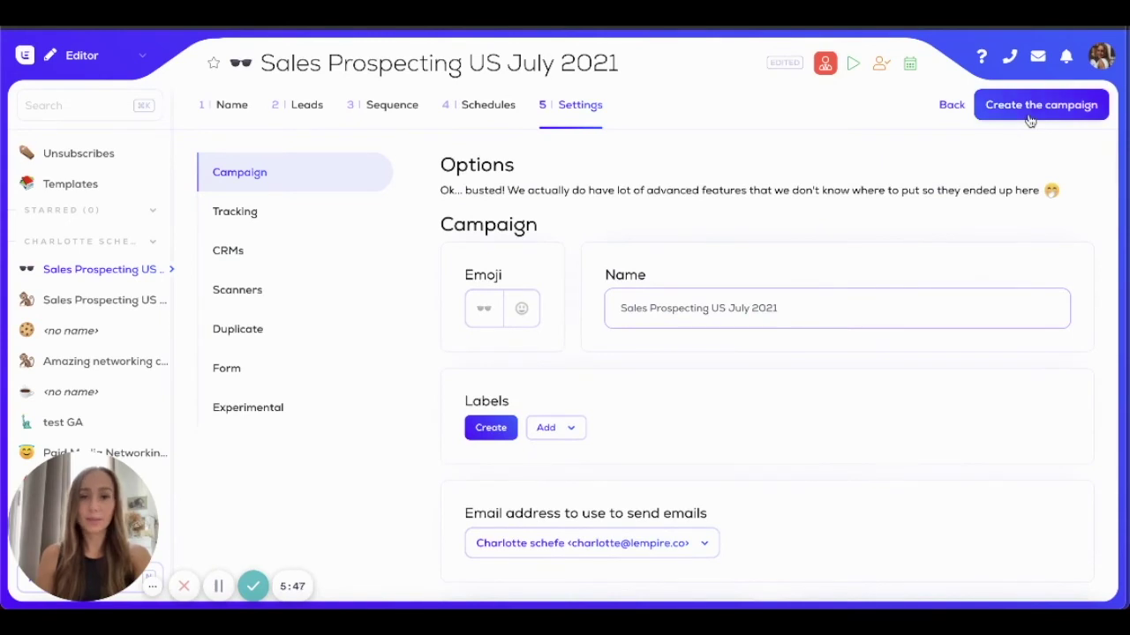
Step: Create the campaign and drag the review slider from 'Review 1' to 'Review all'
click(1030, 120)
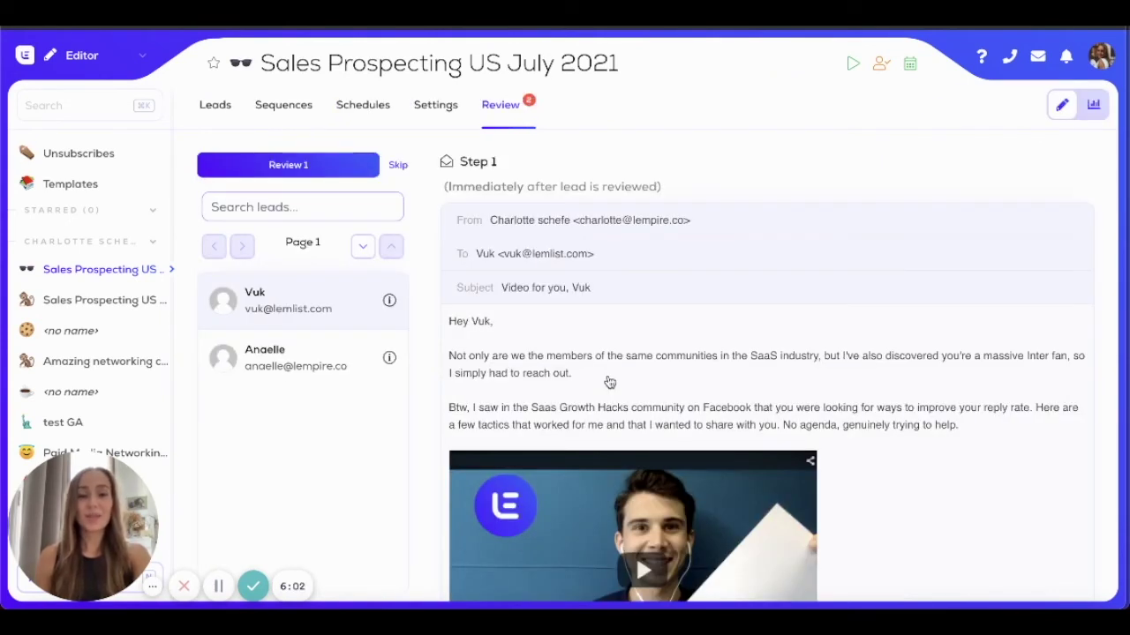
scroll(870, 406, down, 1)
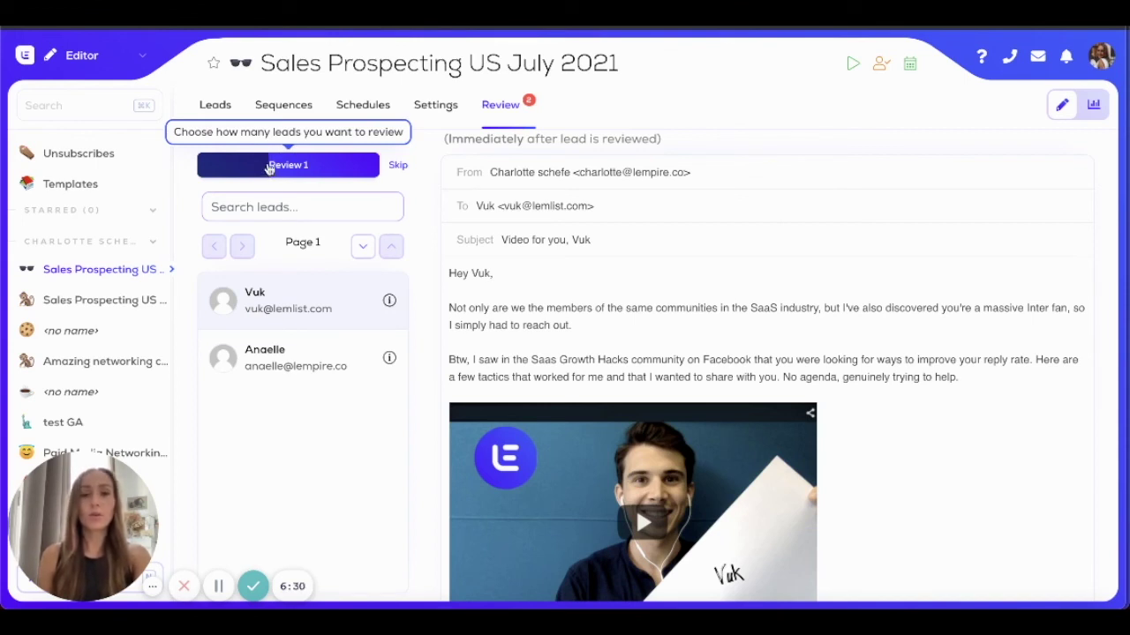
drag(274, 168, 374, 171)
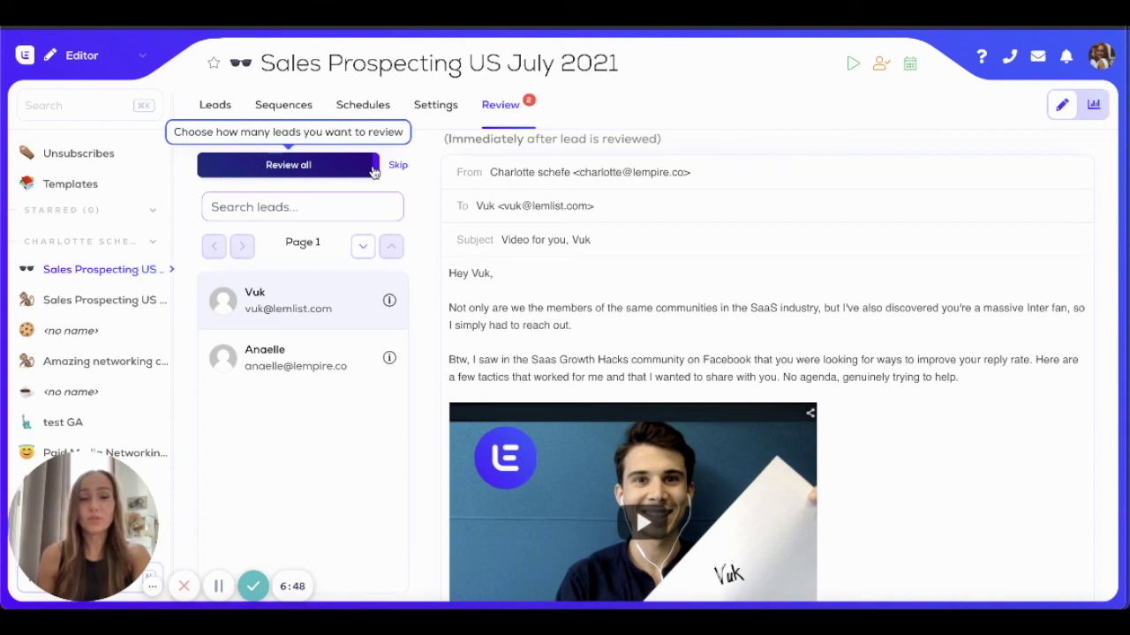
Step: Enable the Experimental option 'Automatically review new leads inserted in the leads list'
click(439, 123)
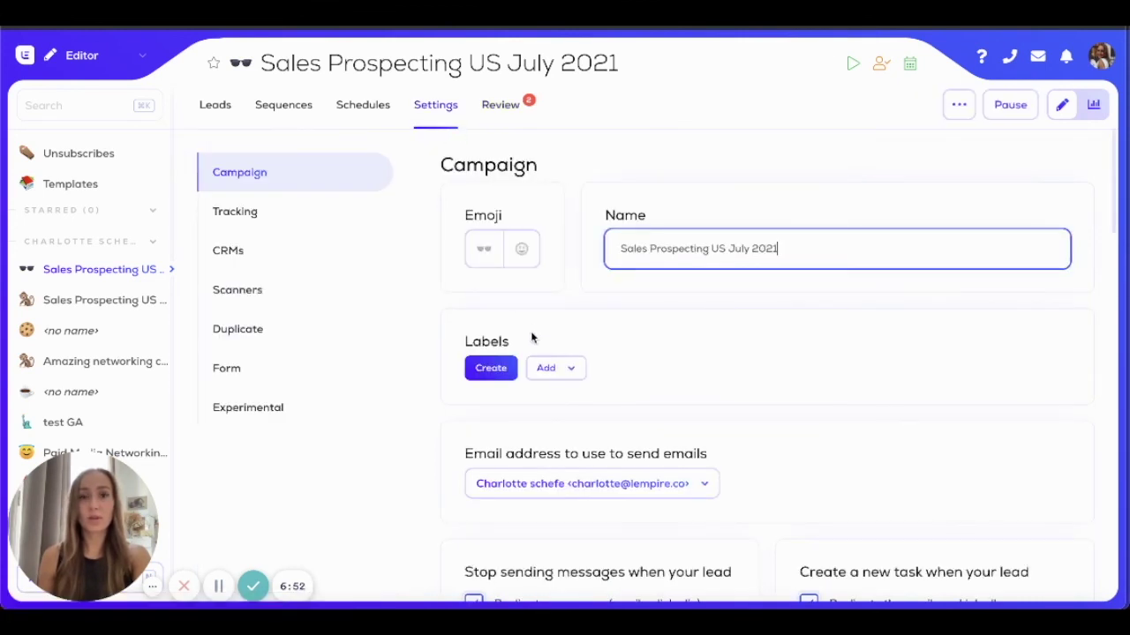
scroll(721, 451, down, 2)
scroll(721, 450, down, 15)
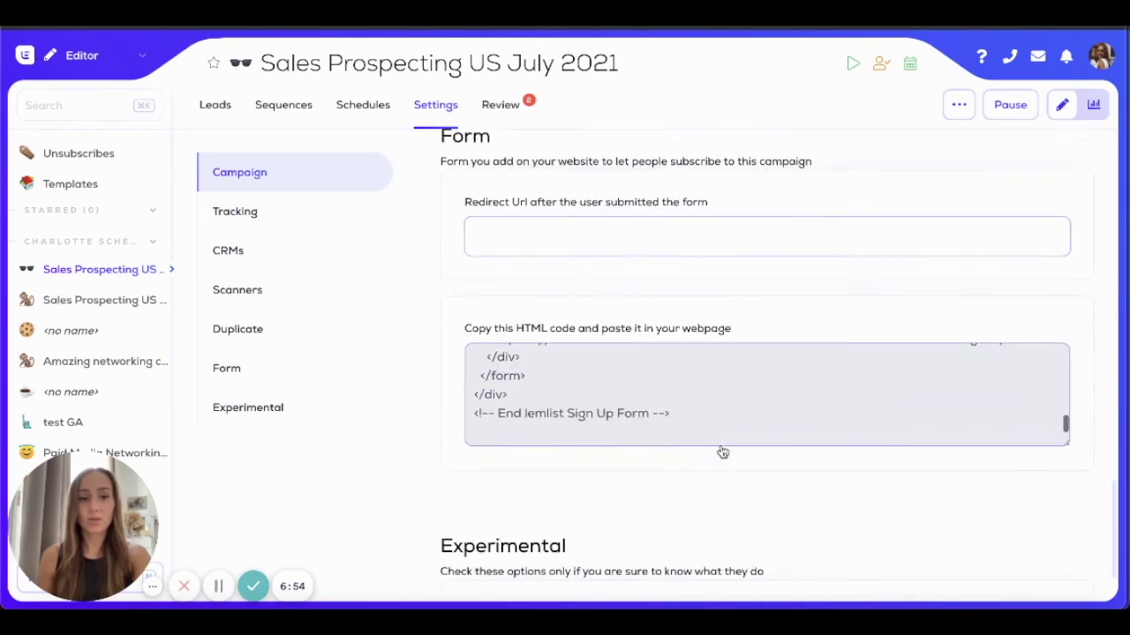
click(474, 517)
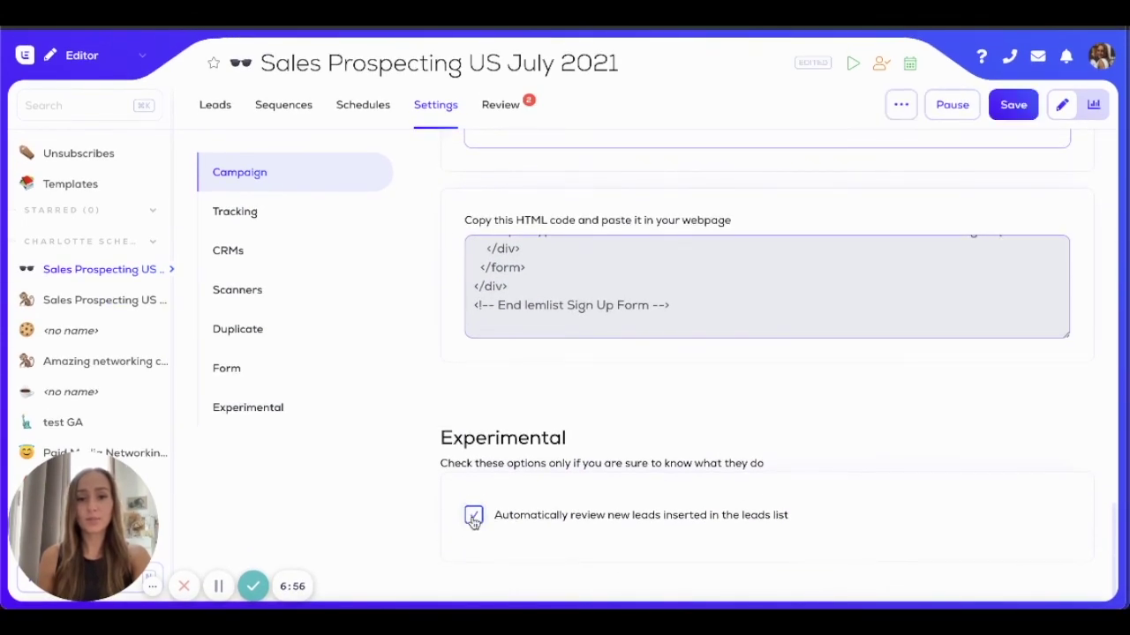